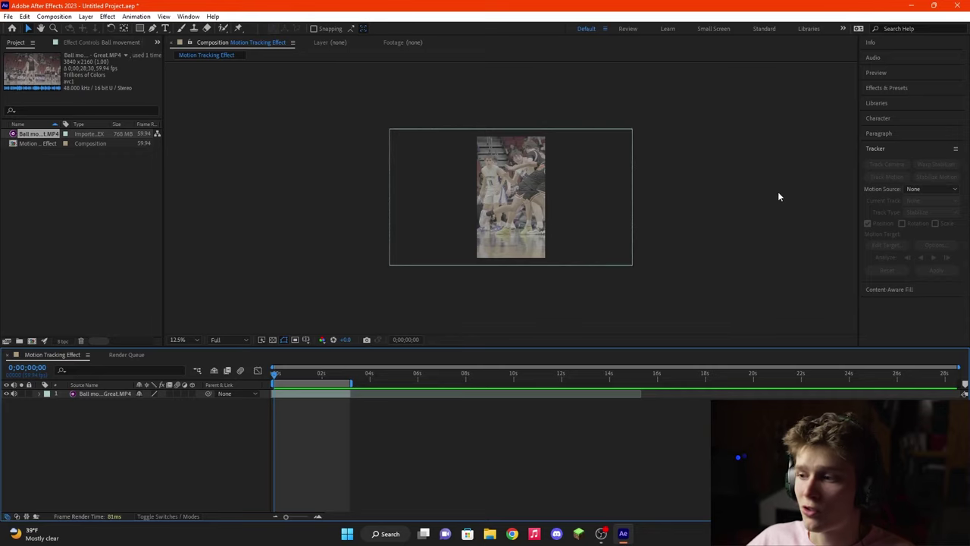
# Step: Select the basketball clip layer and start Stabilize Motion in the Tracker panel
pyautogui.click(877, 149)
pyautogui.click(114, 395)
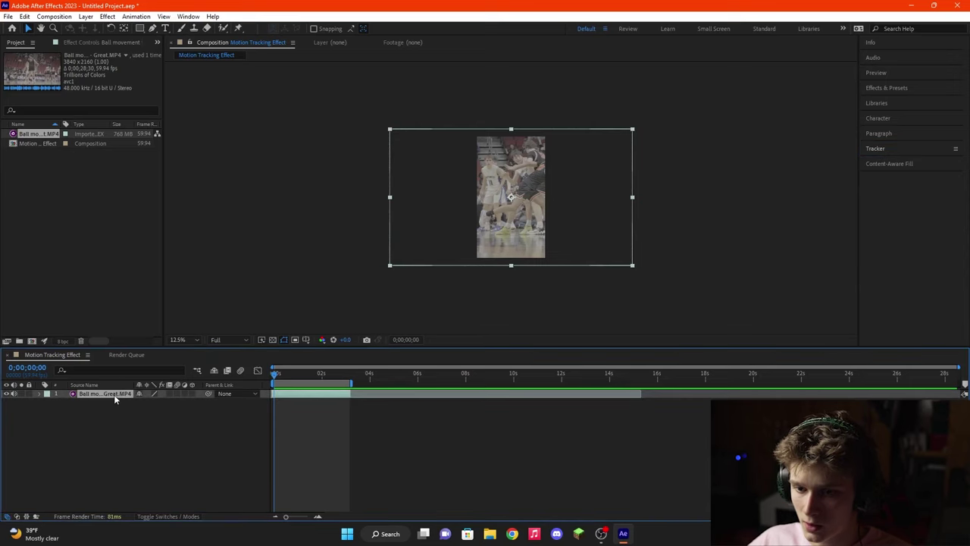
pyautogui.click(893, 150)
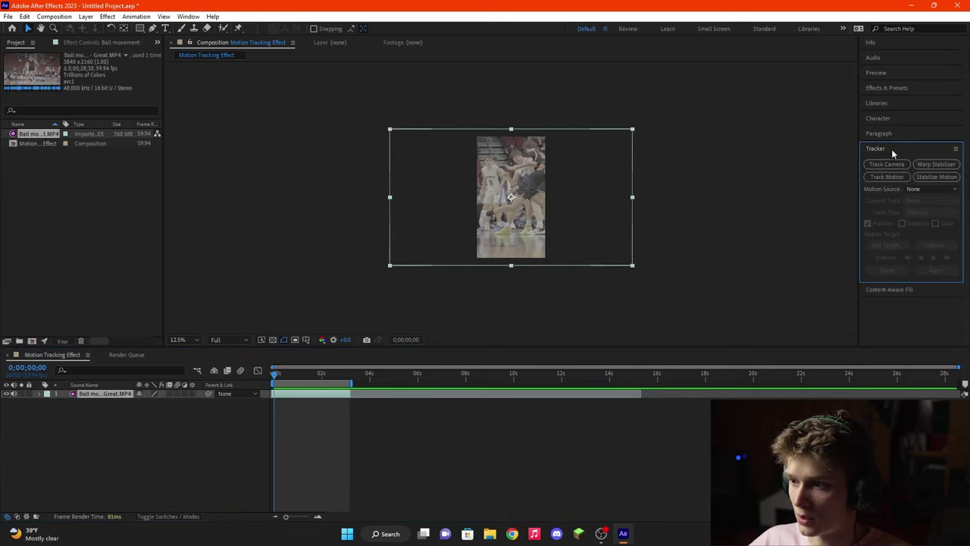
pyautogui.click(940, 177)
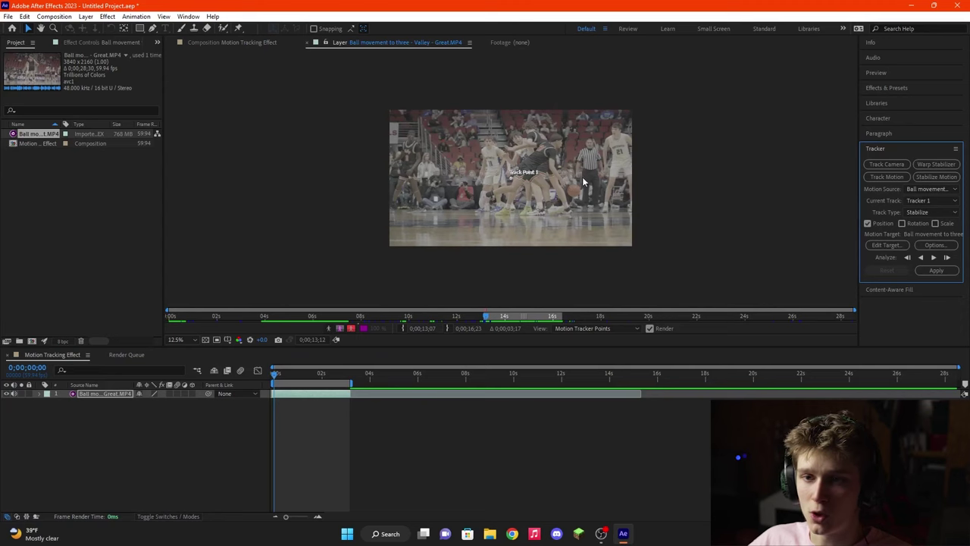
# Step: Resize Track Point 1's search area and place it over the basketball
pyautogui.scroll(8, 565, 209)
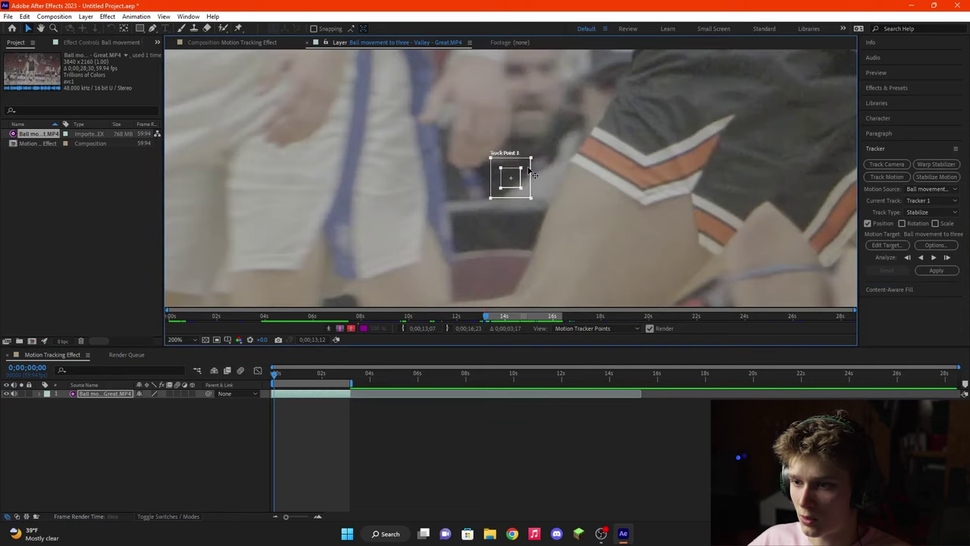
pyautogui.moveTo(522, 173); pyautogui.dragTo(688, 155)
pyautogui.scroll(-4, 531, 189)
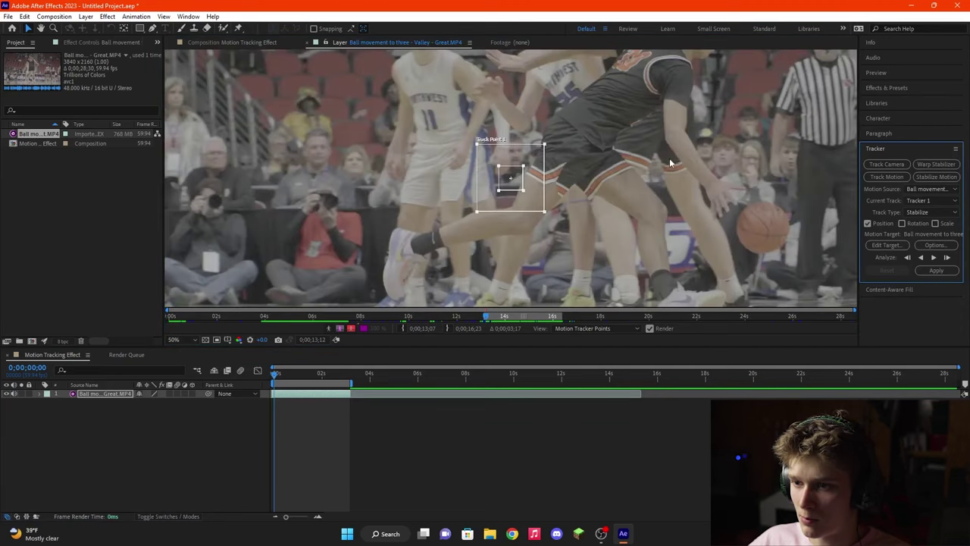
pyautogui.moveTo(520, 189); pyautogui.dragTo(767, 226)
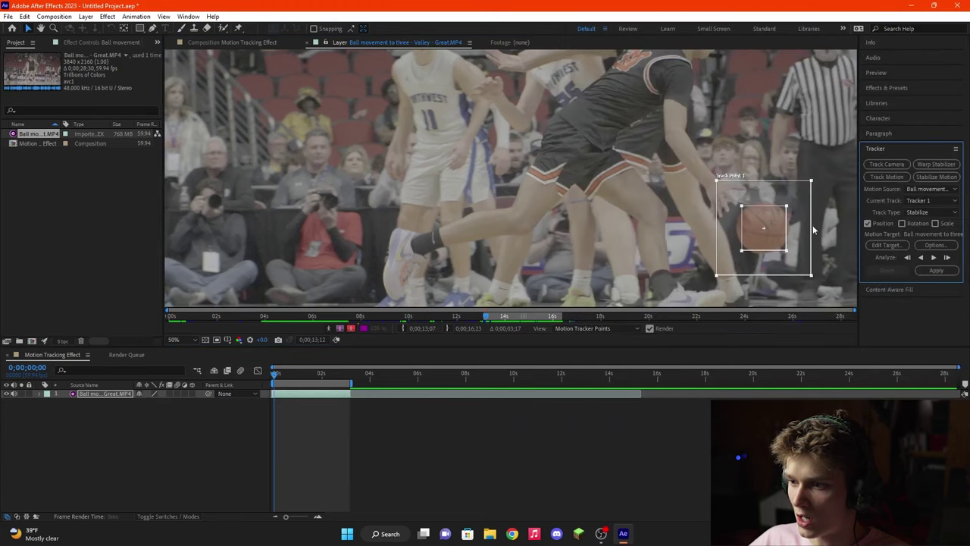
# Step: Run Analyze Forward briefly, then stop the track analysis
pyautogui.click(935, 259)
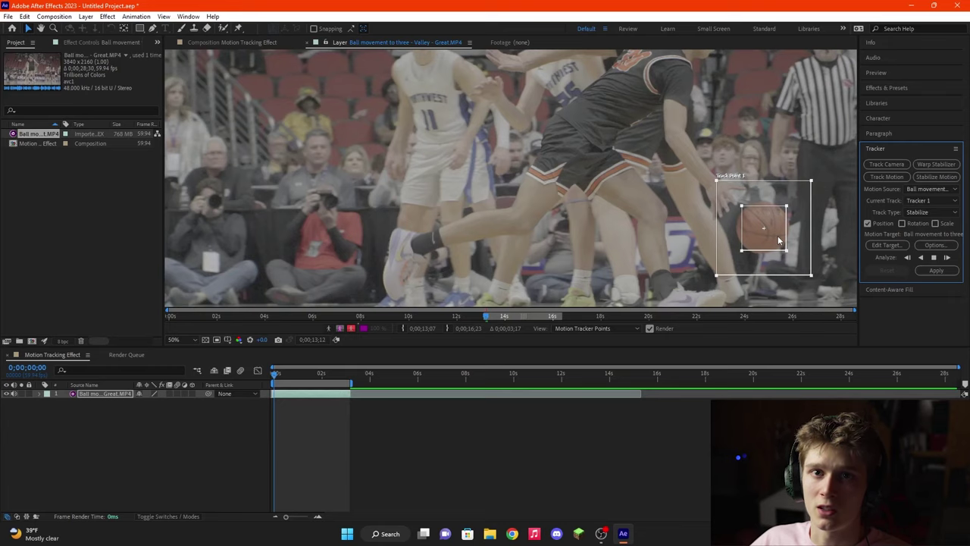
pyautogui.click(934, 258)
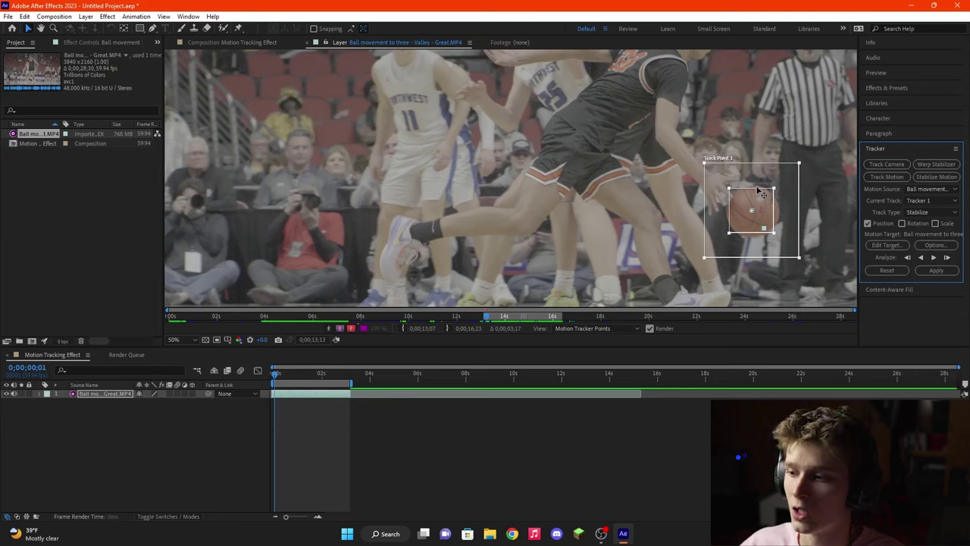
# Step: Step forward frame by frame with Page Down, nudging Track Point 1 back onto the ball
pyautogui.press('pagedown')
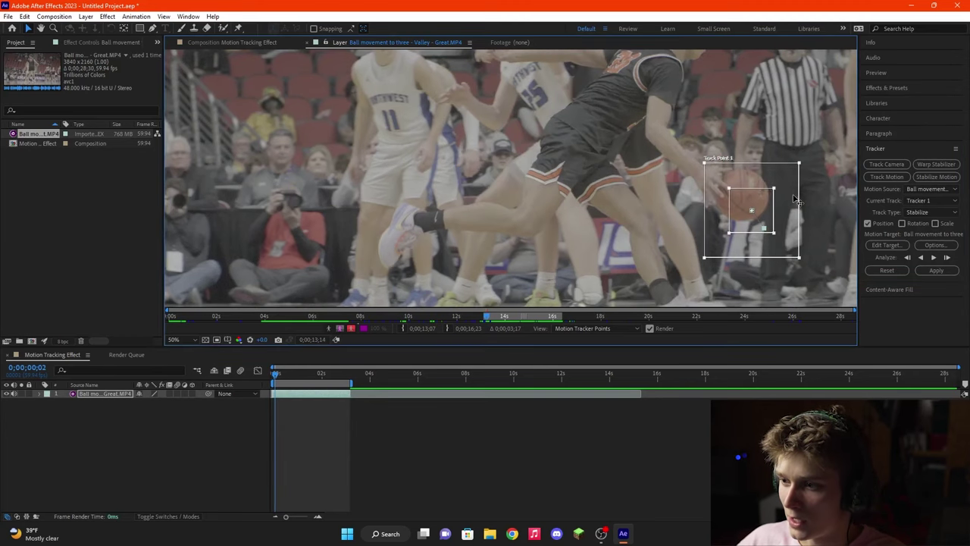
pyautogui.moveTo(770, 214); pyautogui.dragTo(763, 202)
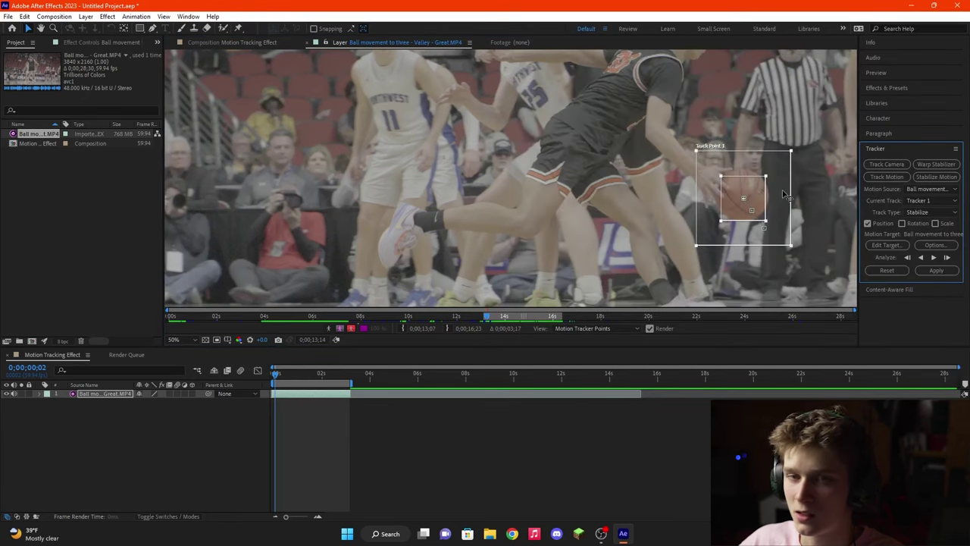
pyautogui.press('pagedown')
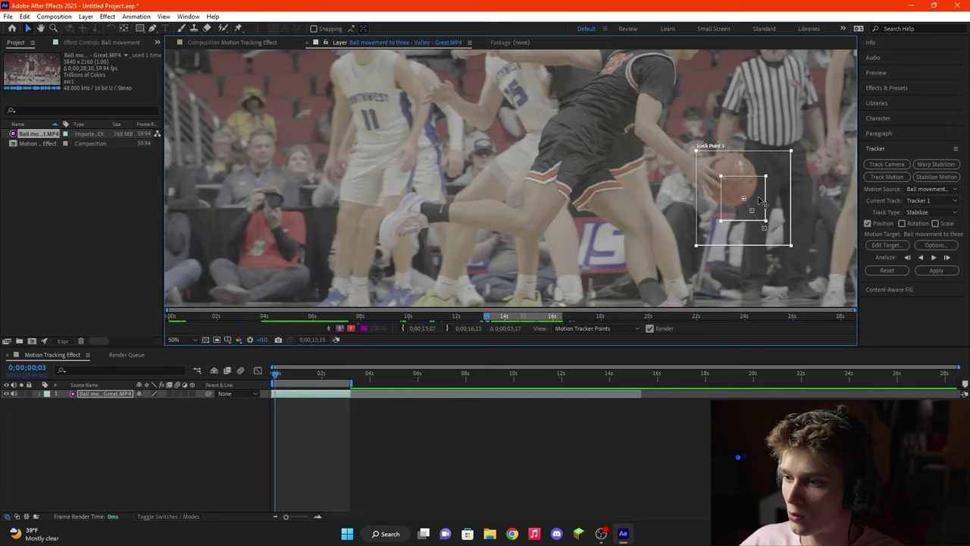
pyautogui.moveTo(777, 203); pyautogui.dragTo(724, 156)
pyautogui.press('pagedown')
pyautogui.press('pagedown')
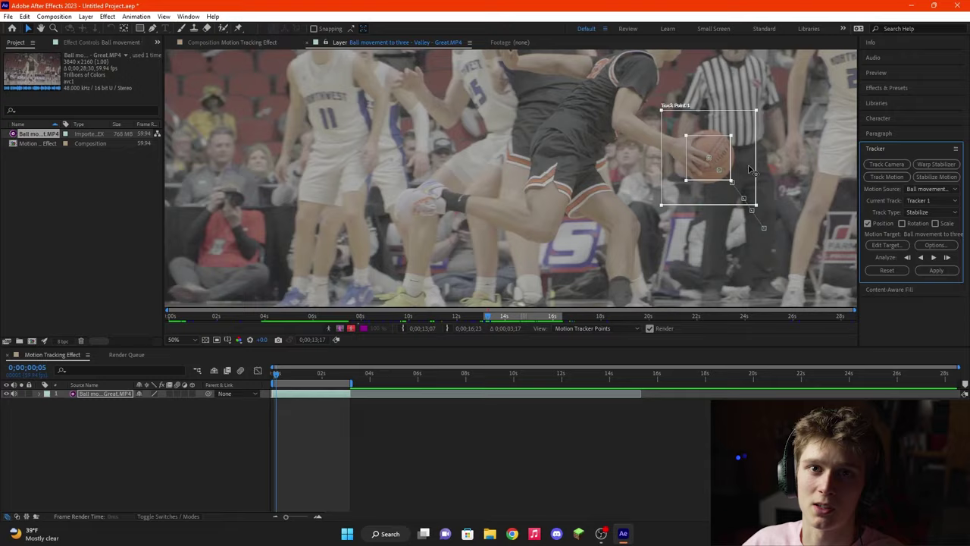
pyautogui.press('pagedown')
pyautogui.moveTo(721, 156); pyautogui.dragTo(720, 155)
# Step: Skip ahead several frames, re-placing the track point on the ball, then return to the start with Home
pyautogui.press('pagedown')
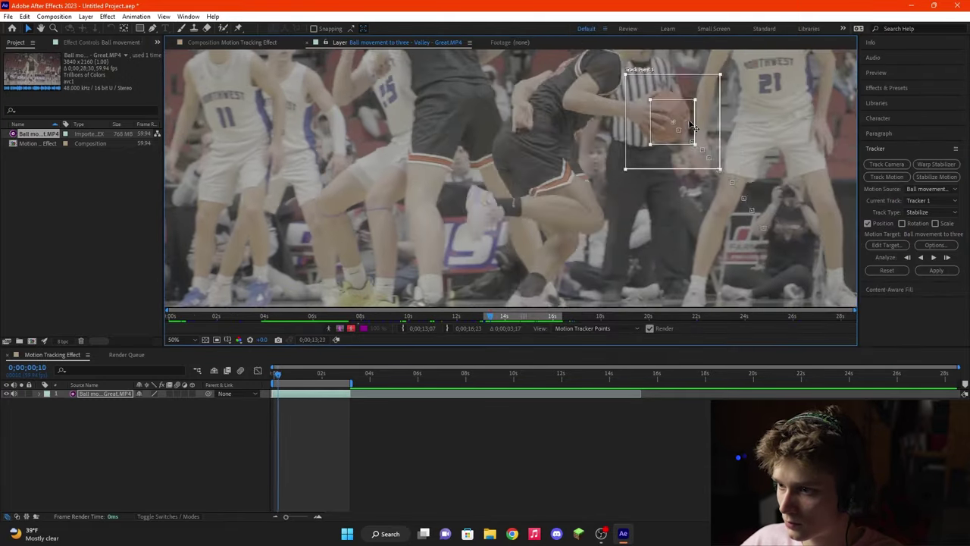
pyautogui.moveTo(650, 98); pyautogui.dragTo(399, 130)
pyautogui.press('pagedown')
pyautogui.press('pagedown')
pyautogui.press('pagedown')
pyautogui.press('pagedown')
pyautogui.moveTo(395, 182); pyautogui.dragTo(366, 161)
pyautogui.press('pagedown')
pyautogui.press('pagedown')
pyautogui.press('pagedown')
pyautogui.press('pagedown')
pyautogui.scroll(1, 422, 151)
pyautogui.press('pagedown')
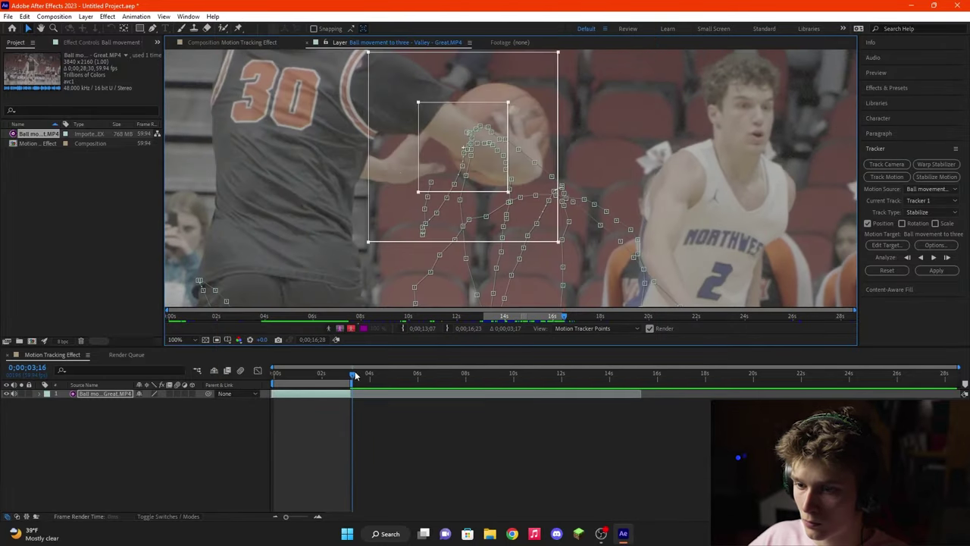
pyautogui.press('Home')
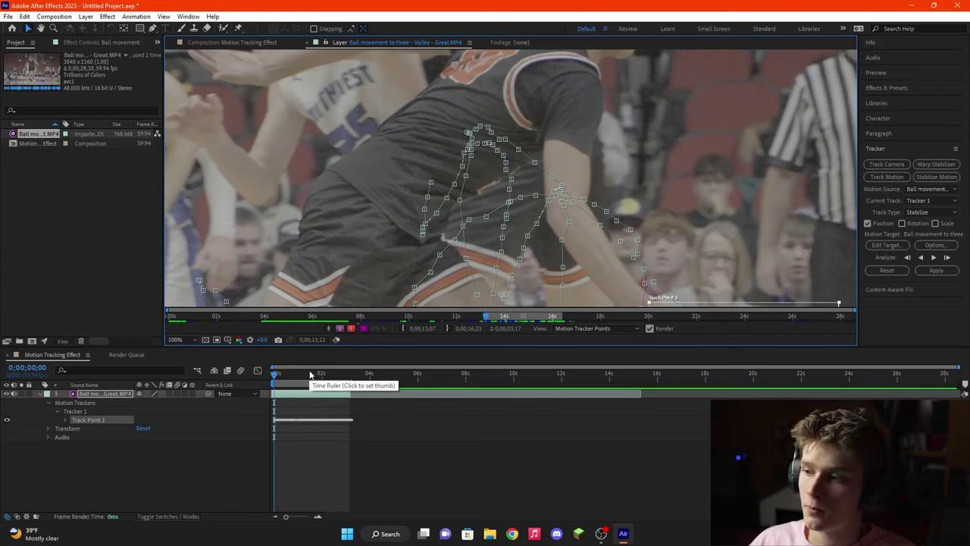
# Step: Apply the ball track as X and Y stabilization and scrub the timeline to preview it
pyautogui.click(937, 271)
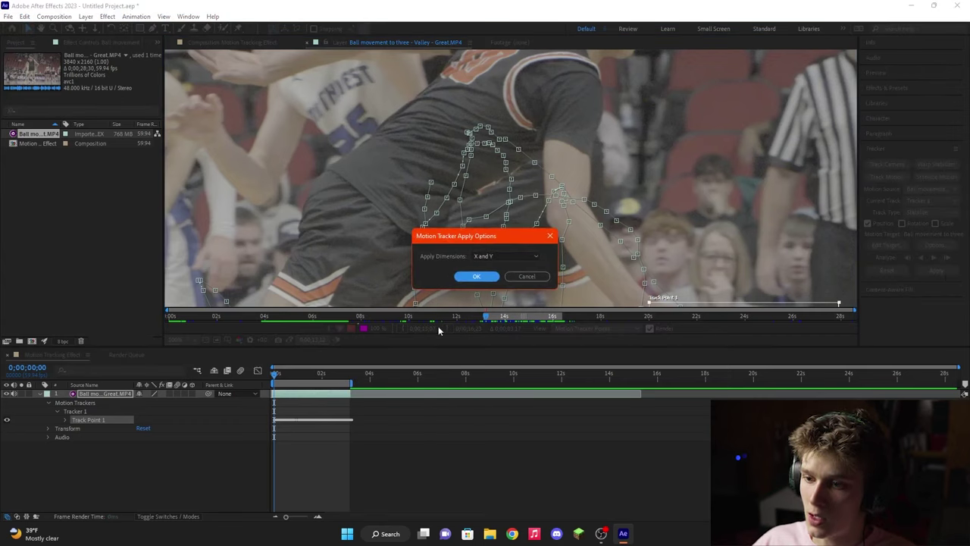
pyautogui.click(478, 278)
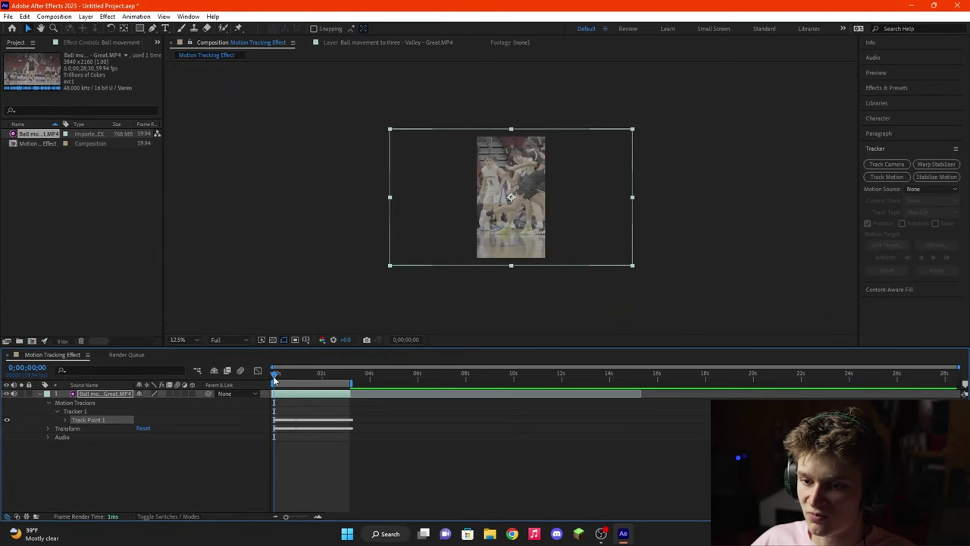
pyautogui.moveTo(274, 380); pyautogui.dragTo(346, 383)
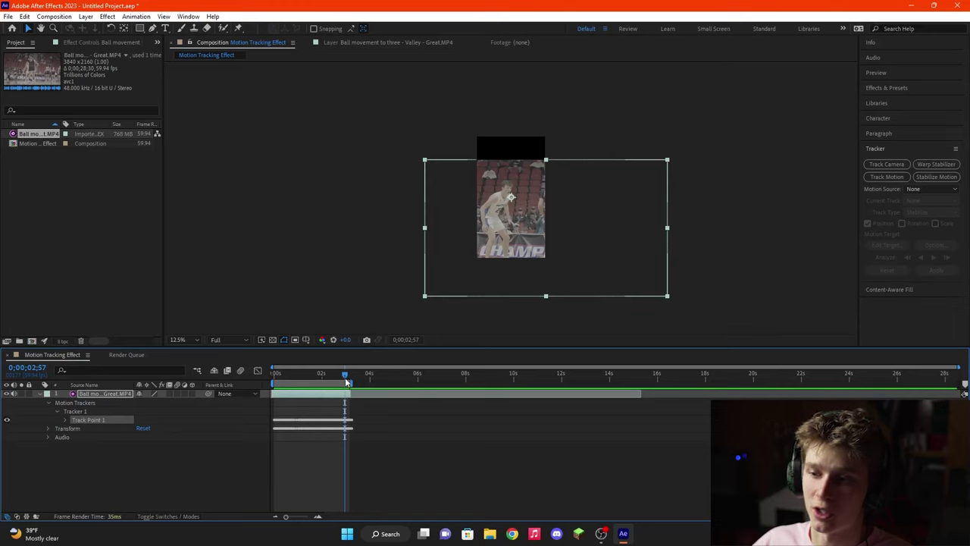
# Step: Turn on Title/Action Safe guides, shift the clip left and up, and scrub earlier footage to check
pyautogui.click(306, 340)
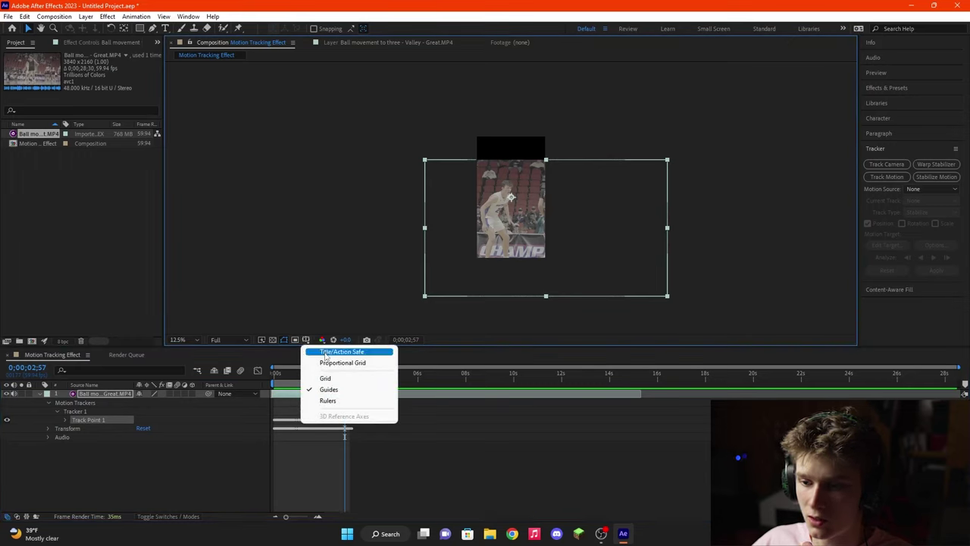
pyautogui.click(328, 352)
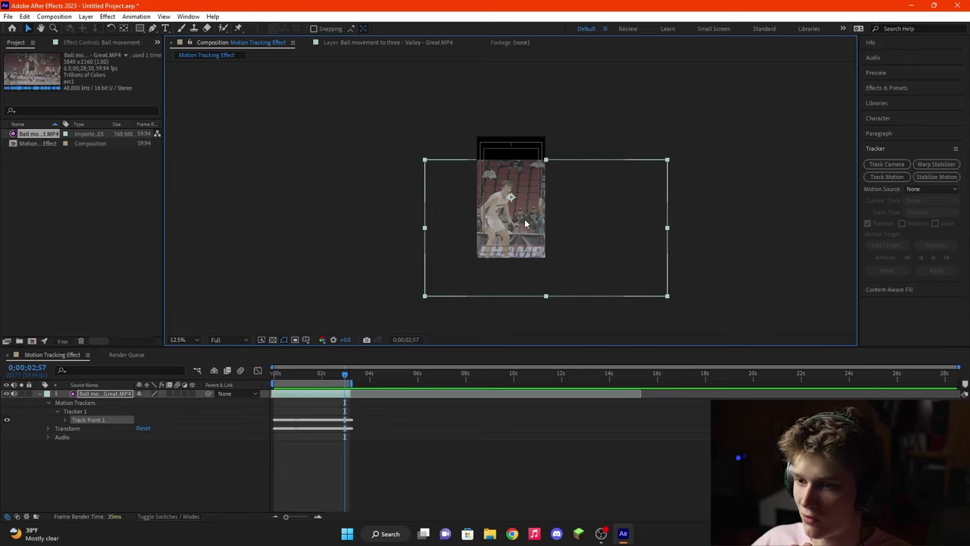
pyautogui.moveTo(526, 223); pyautogui.dragTo(455, 206)
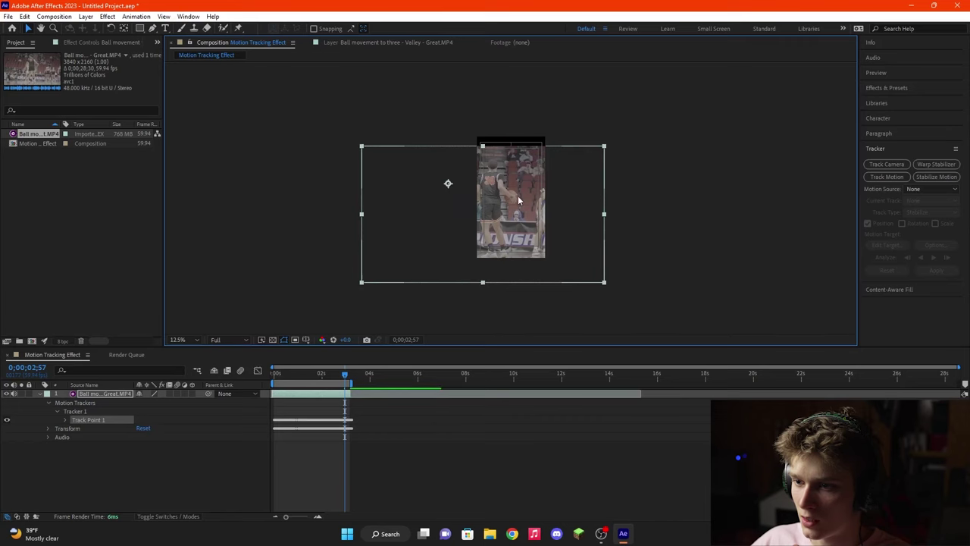
pyautogui.scroll(2, 519, 201)
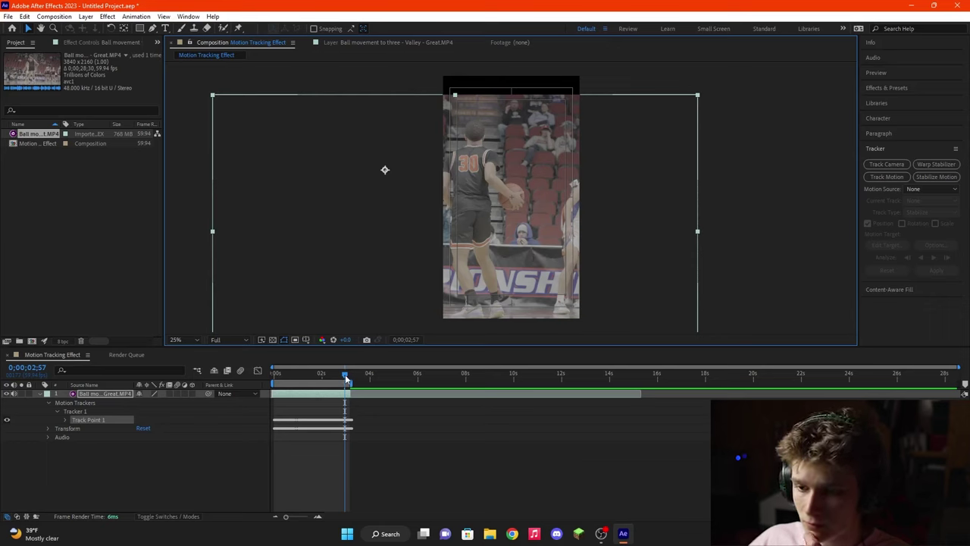
pyautogui.moveTo(346, 379); pyautogui.dragTo(273, 381)
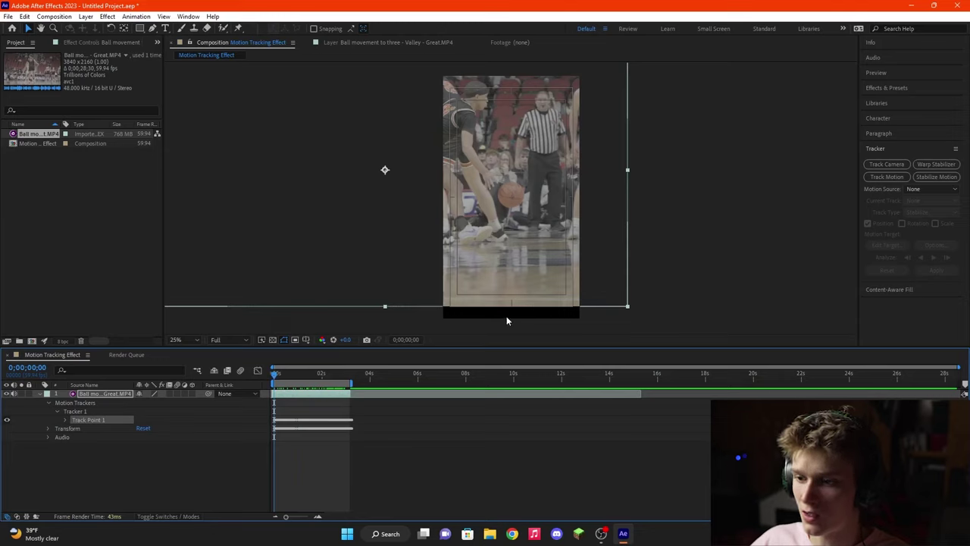
# Step: Enlarge the layer's Transform Scale to about 135% and adjust its position, checking later frames
pyautogui.moveTo(273, 373)
pyautogui.mouseDown()
pyautogui.moveTo(349, 384)
pyautogui.moveTo(261, 383)
pyautogui.mouseUp()
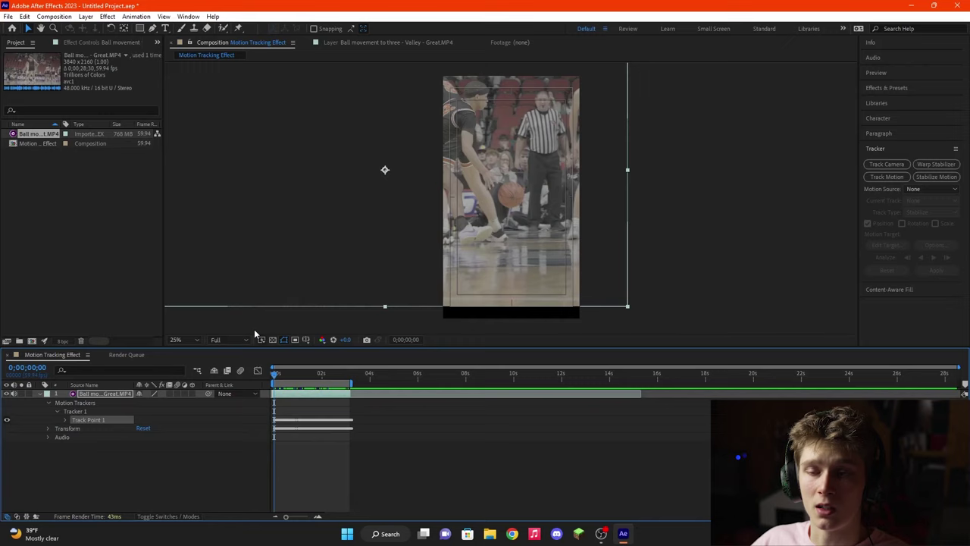
pyautogui.click(49, 428)
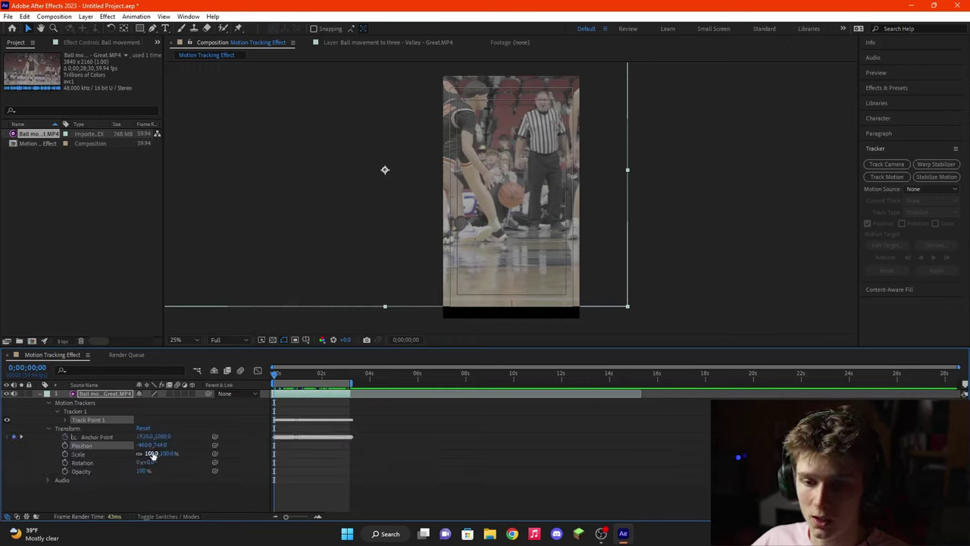
pyautogui.moveTo(152, 453); pyautogui.dragTo(186, 453)
pyautogui.moveTo(540, 264); pyautogui.dragTo(497, 226)
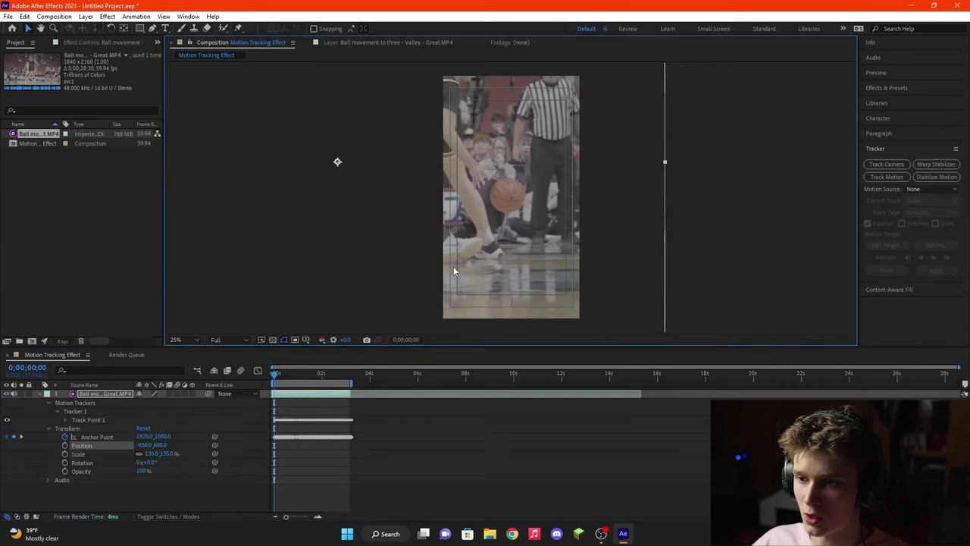
pyautogui.moveTo(275, 377); pyautogui.dragTo(303, 379)
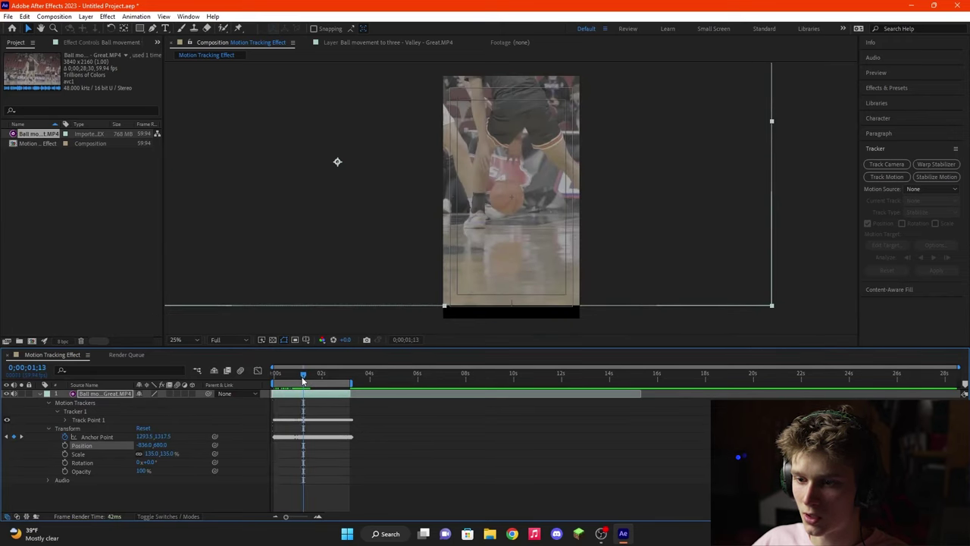
pyautogui.moveTo(143, 445); pyautogui.dragTo(146, 446)
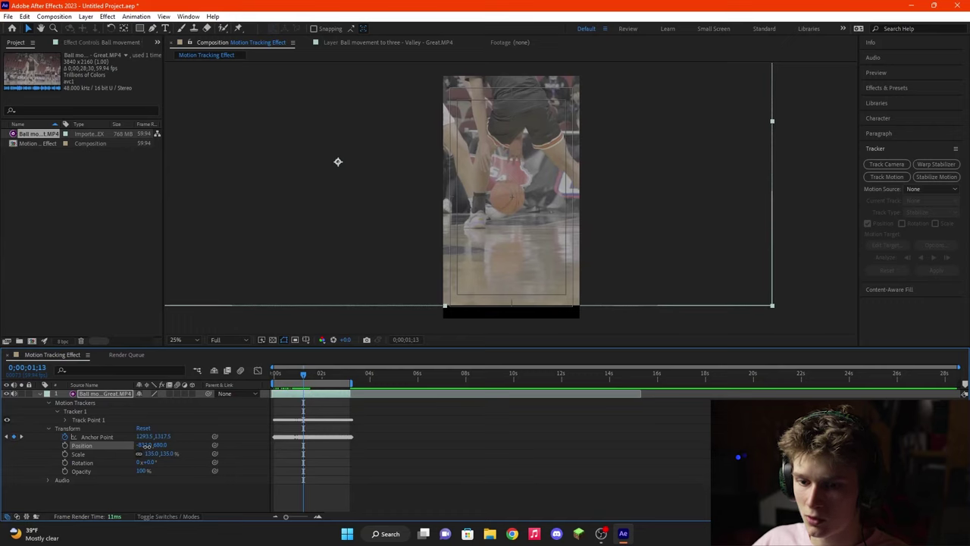
pyautogui.press('k')
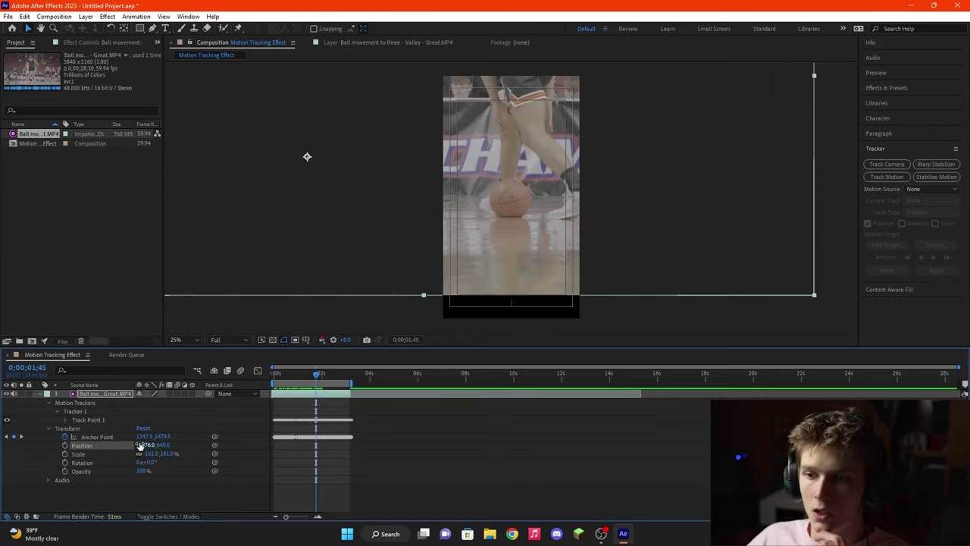
pyautogui.press('Return')
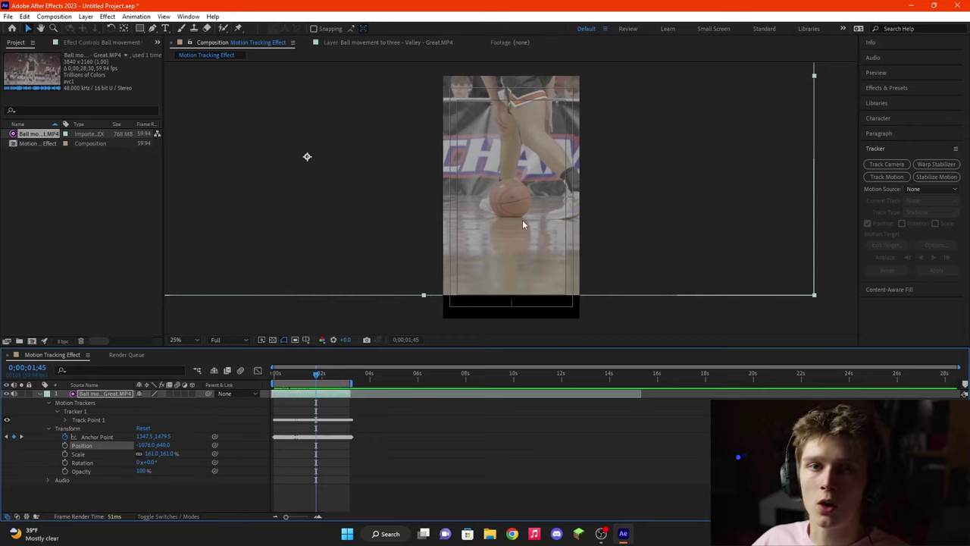
# Step: Try a 202% scale, then scrub the scale back down while checking the opening seconds
pyautogui.click(145, 445)
pyautogui.click(150, 453)
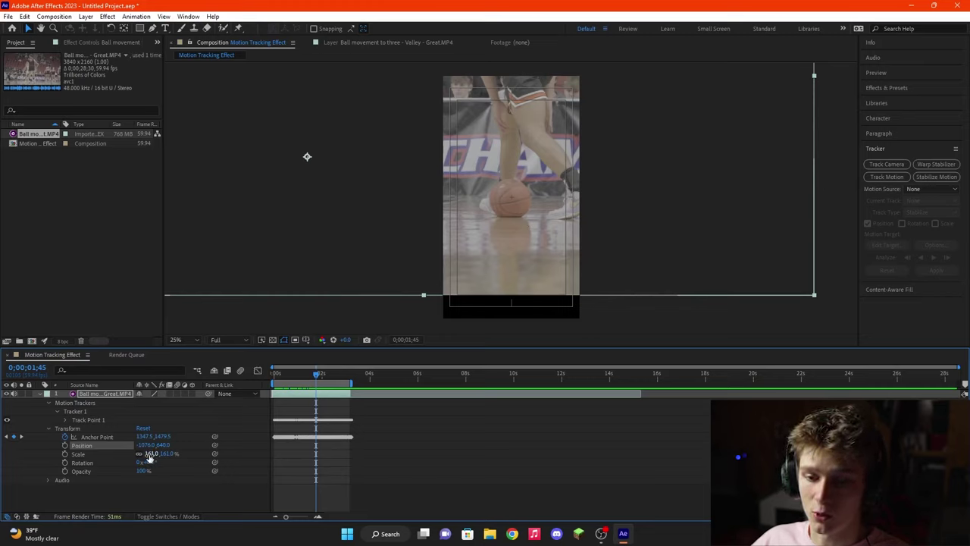
pyautogui.write('202')
pyautogui.press('Return')
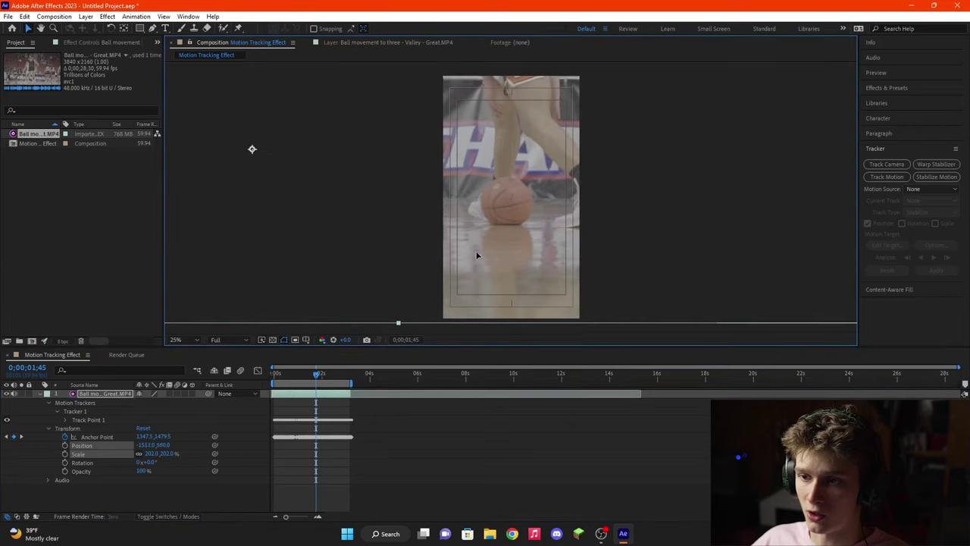
pyautogui.moveTo(274, 376)
pyautogui.mouseDown()
pyautogui.moveTo(350, 376)
pyautogui.moveTo(266, 387)
pyautogui.mouseUp()
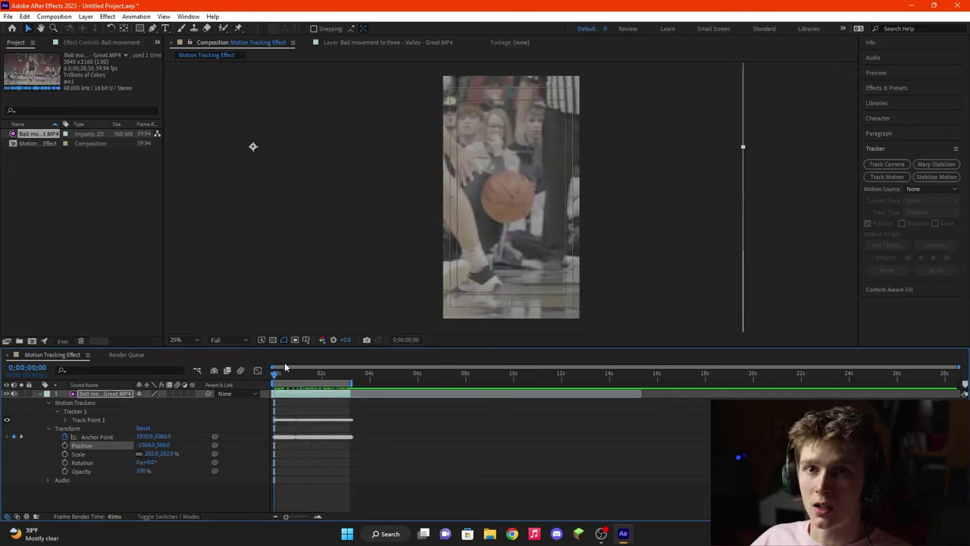
pyautogui.click(162, 446)
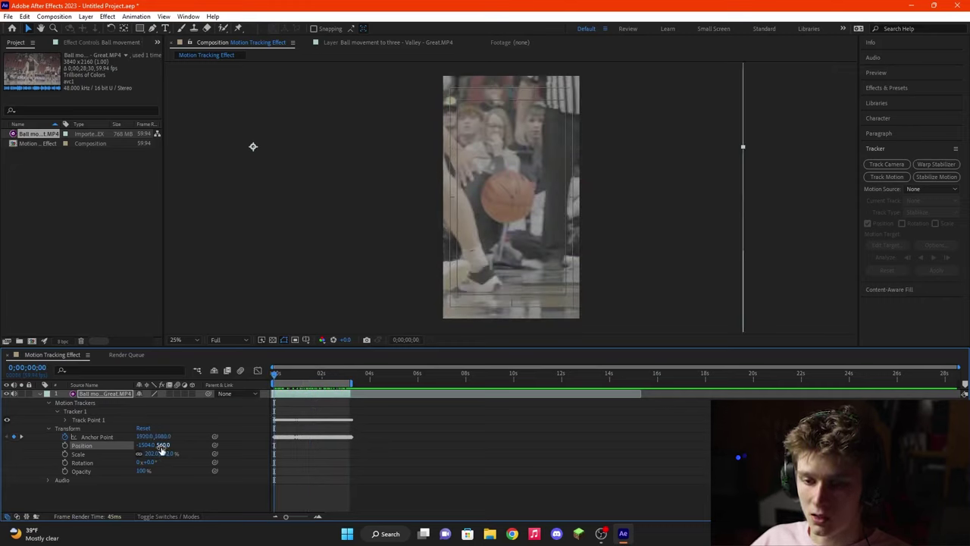
pyautogui.moveTo(161, 453); pyautogui.dragTo(125, 454)
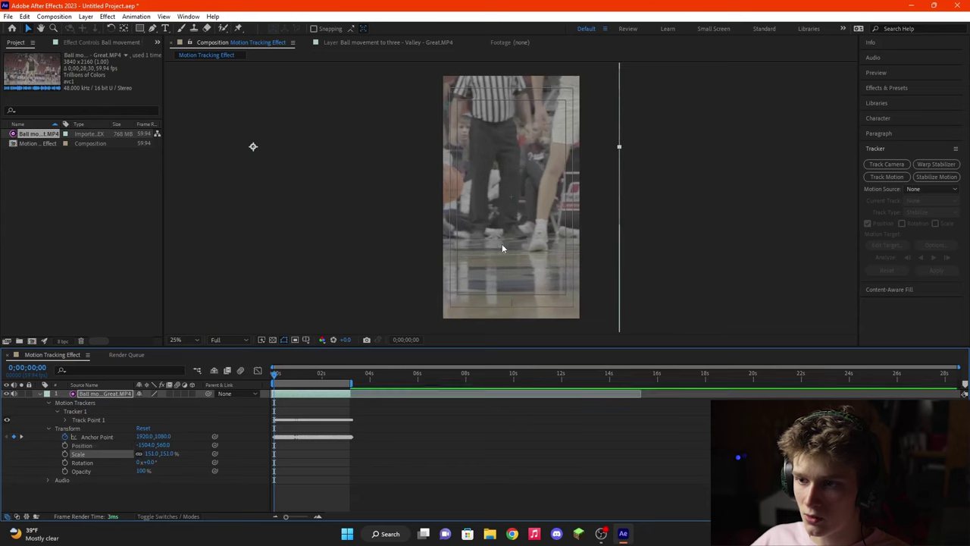
pyautogui.moveTo(274, 374); pyautogui.dragTo(263, 399)
# Step: Search Effects & Presets for 'motion' and apply Motion Tile to the clip layer
pyautogui.click(891, 87)
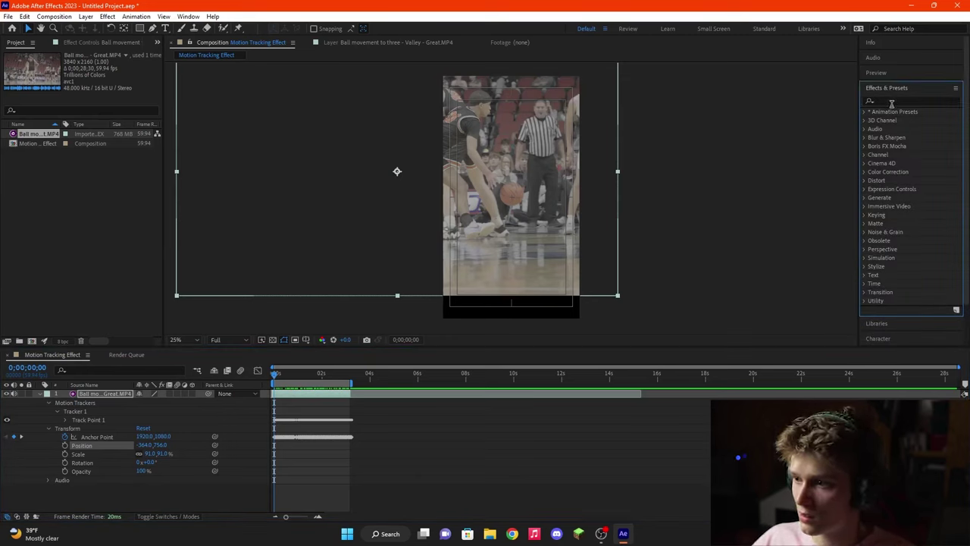
pyautogui.click(894, 101)
pyautogui.write('motion')
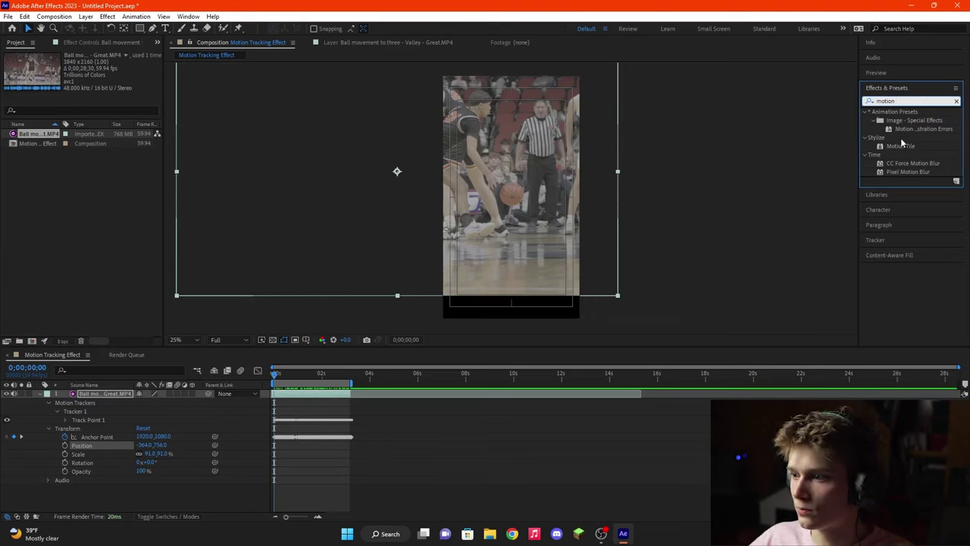
pyautogui.moveTo(901, 146); pyautogui.dragTo(113, 401)
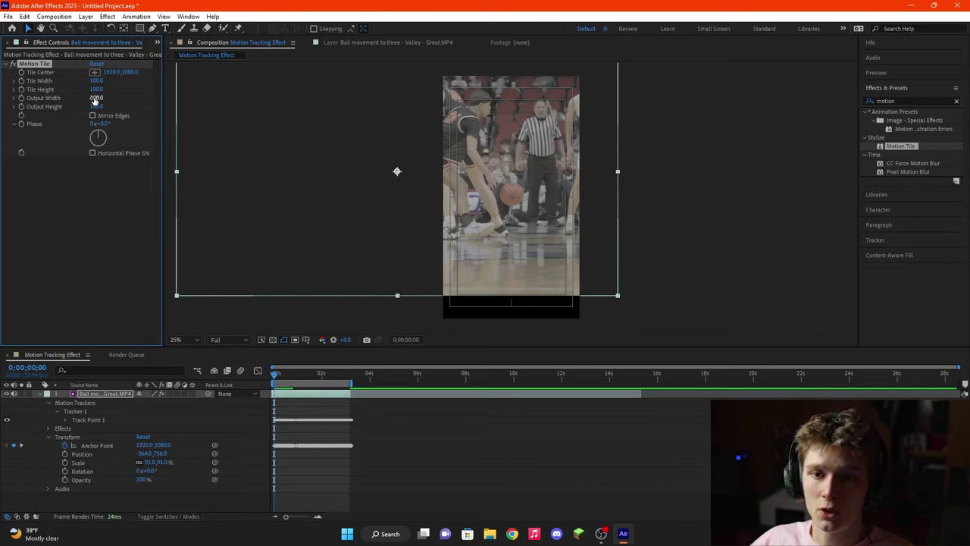
# Step: Set Motion Tile Output Width and Height to 200 and enable Mirror Edges
pyautogui.click(94, 99)
pyautogui.write('2')
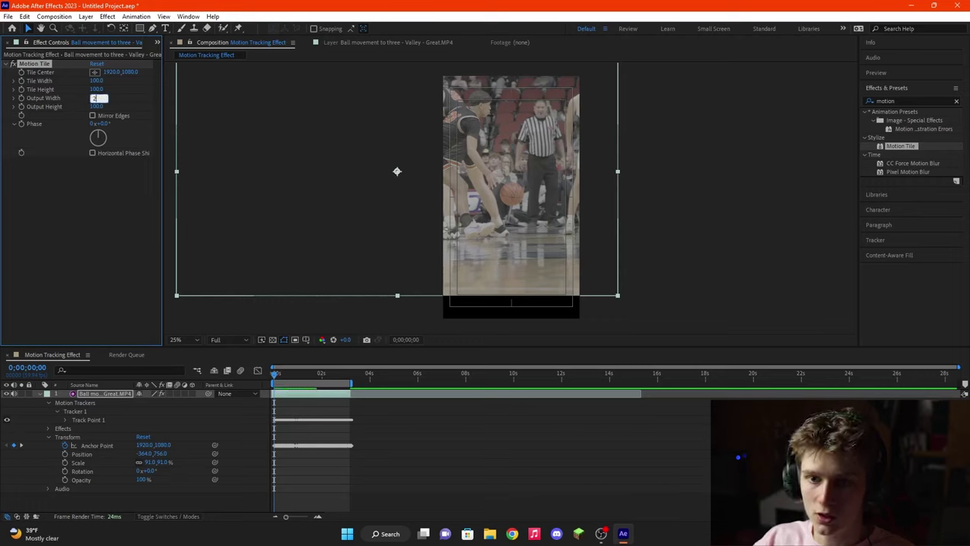
pyautogui.write('00')
pyautogui.press('Return')
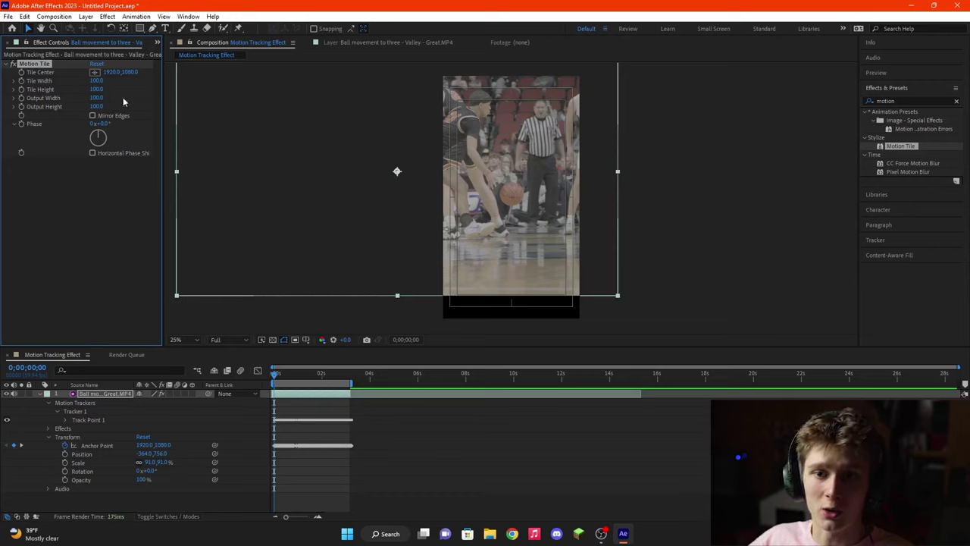
pyautogui.click(98, 106)
pyautogui.write('200')
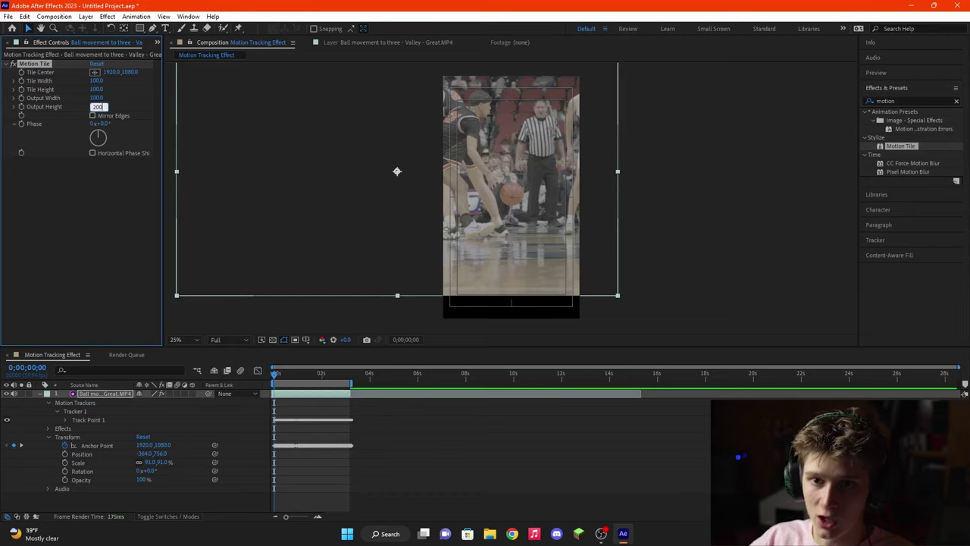
pyautogui.press('Return')
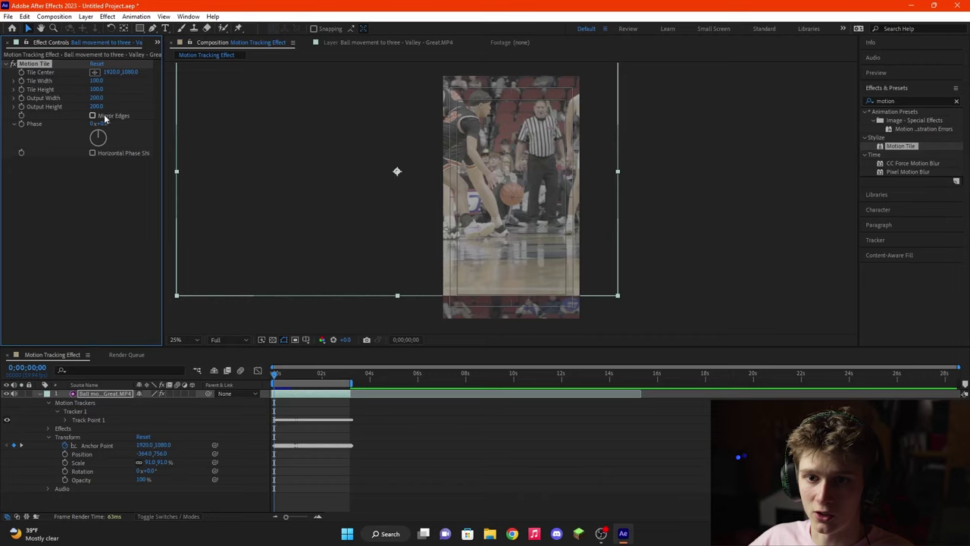
pyautogui.click(93, 116)
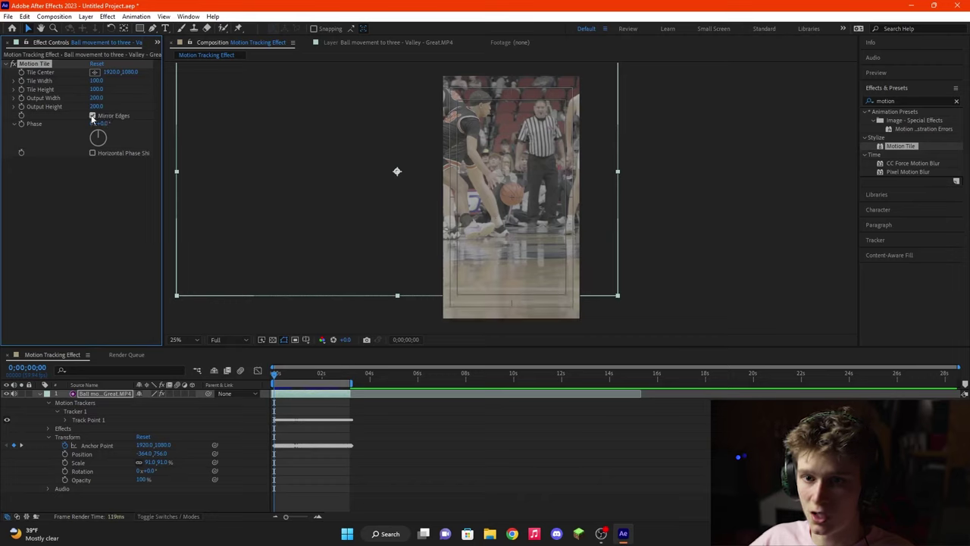
pyautogui.click(93, 116)
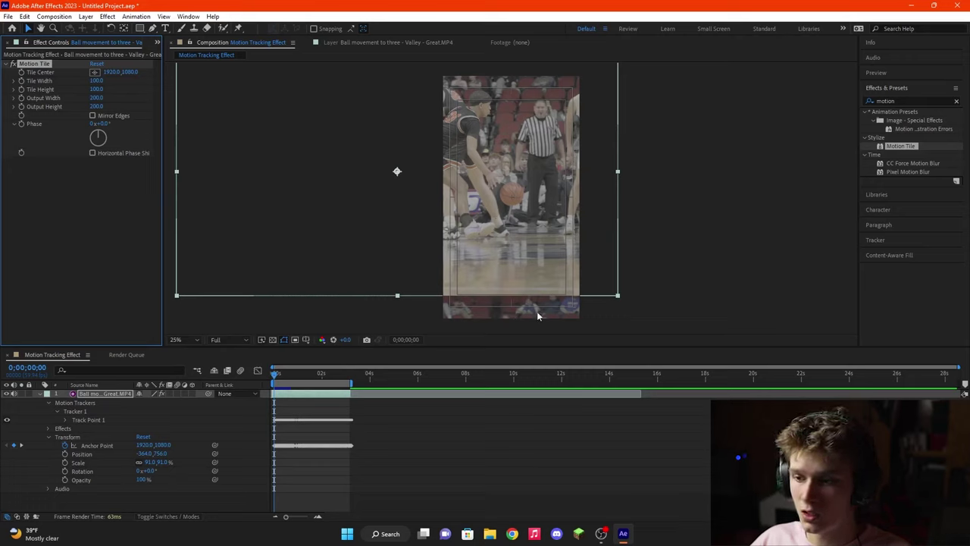
pyautogui.click(93, 115)
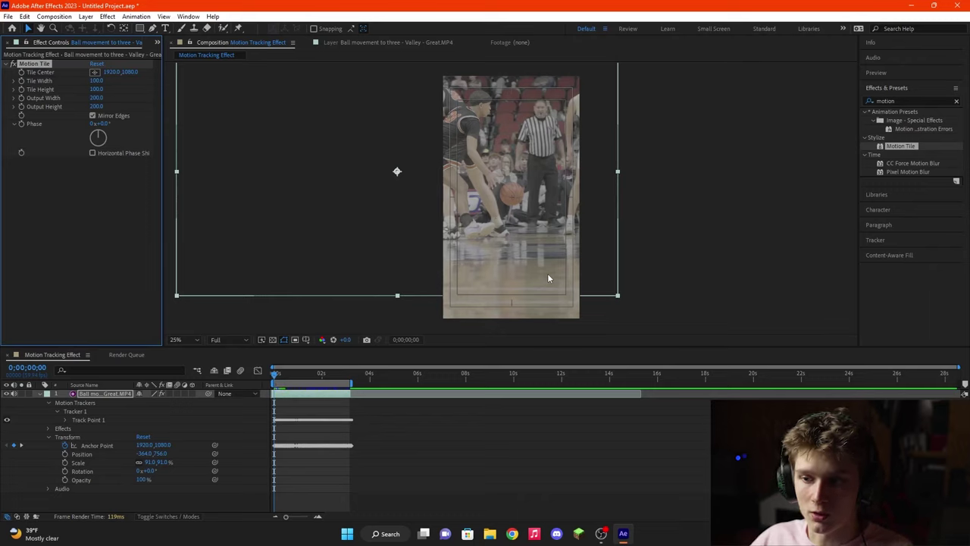
pyautogui.moveTo(276, 377); pyautogui.dragTo(278, 376)
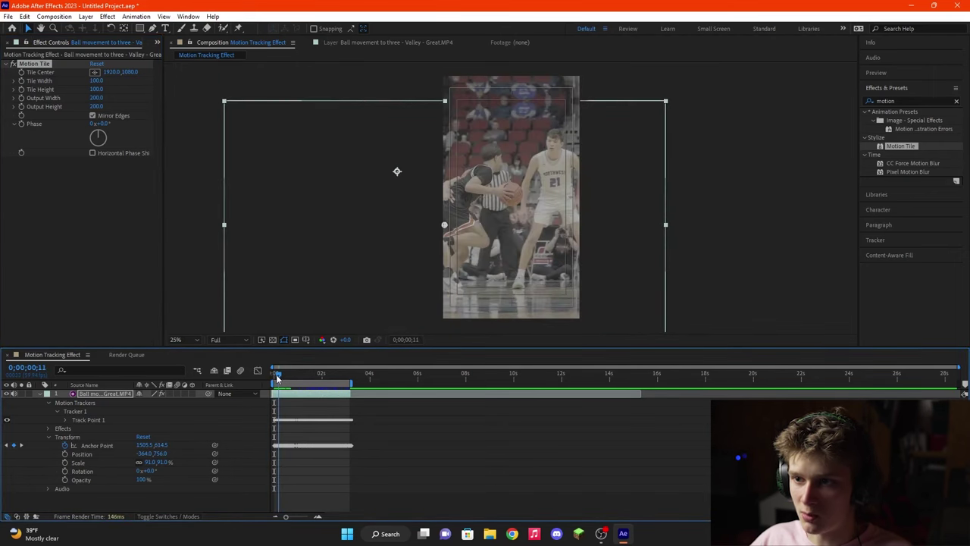
pyautogui.press('Home')
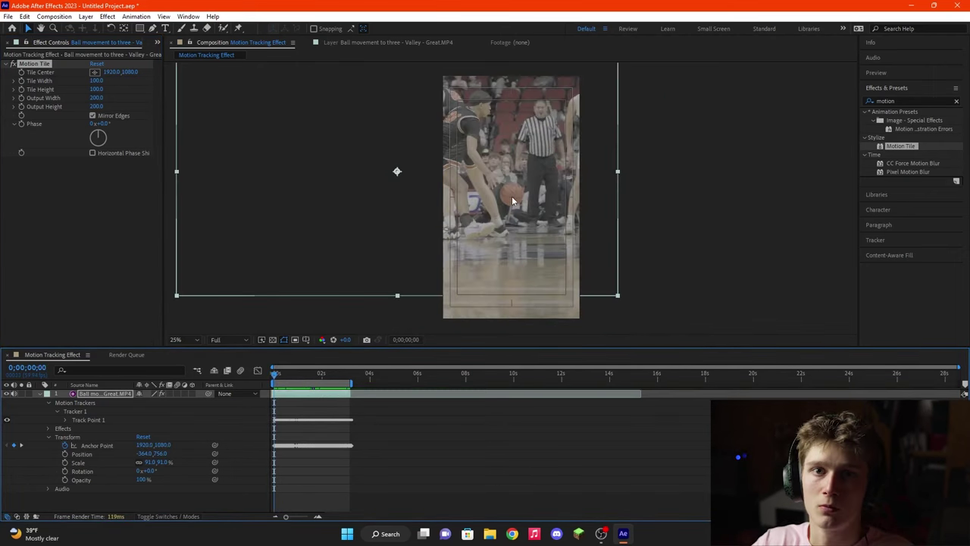